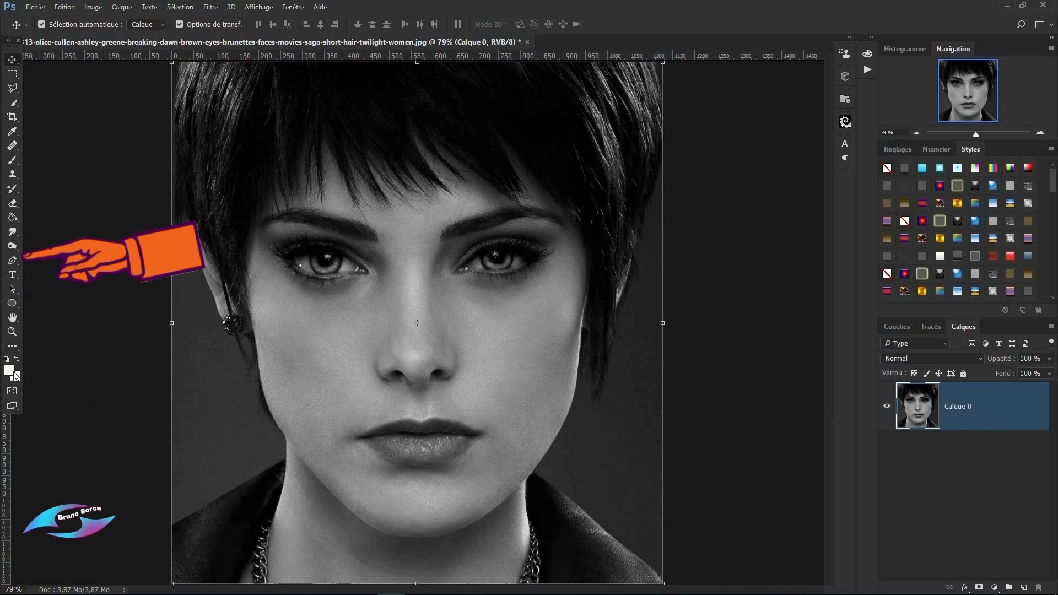
Select the left half of the portrait with the Rectangular Marquee, from the top edge down to the bottom along the nose line.
{"action": "left_click", "coordinate": [12, 75]}
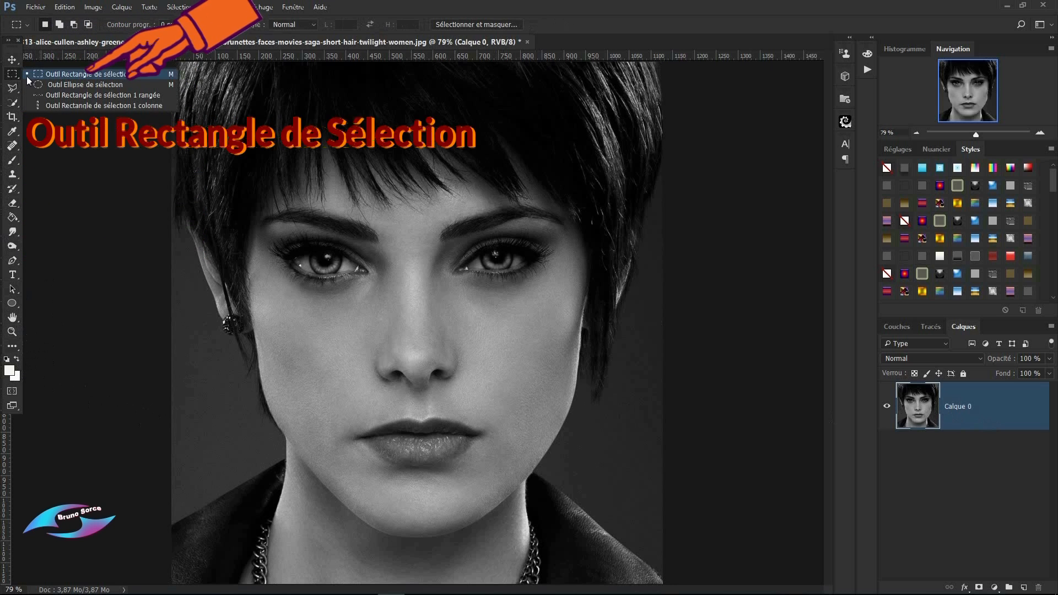
{"action": "left_click", "coordinate": [61, 75]}
{"action": "left_click_drag", "start_coordinate": [173, 76], "coordinate": [420, 591]}
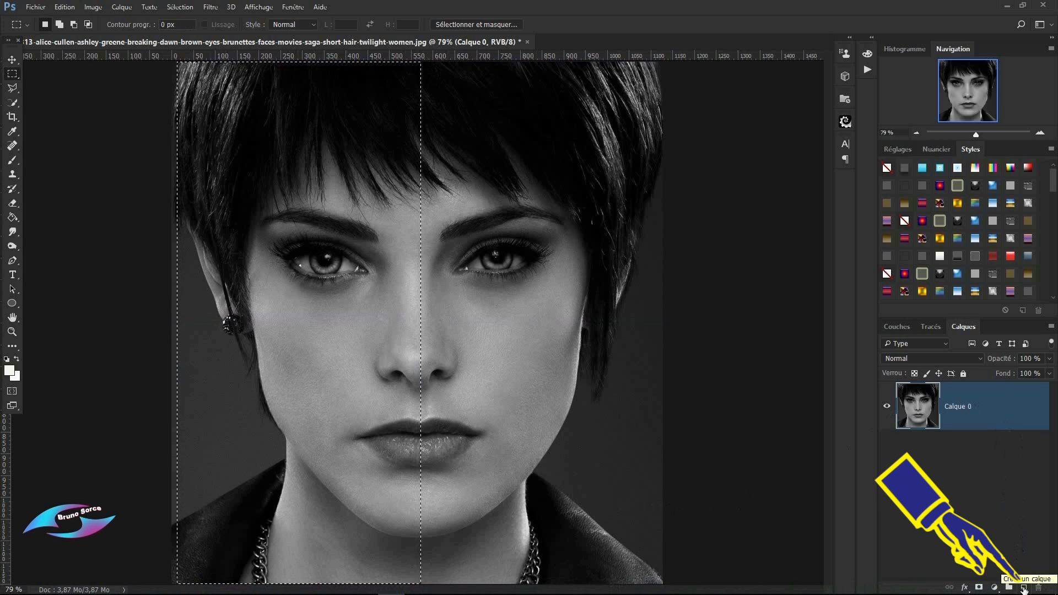
Fill the selected half with black on a new layer using the Paint Bucket, and clear the selection.
{"action": "left_click", "coordinate": [1023, 588]}
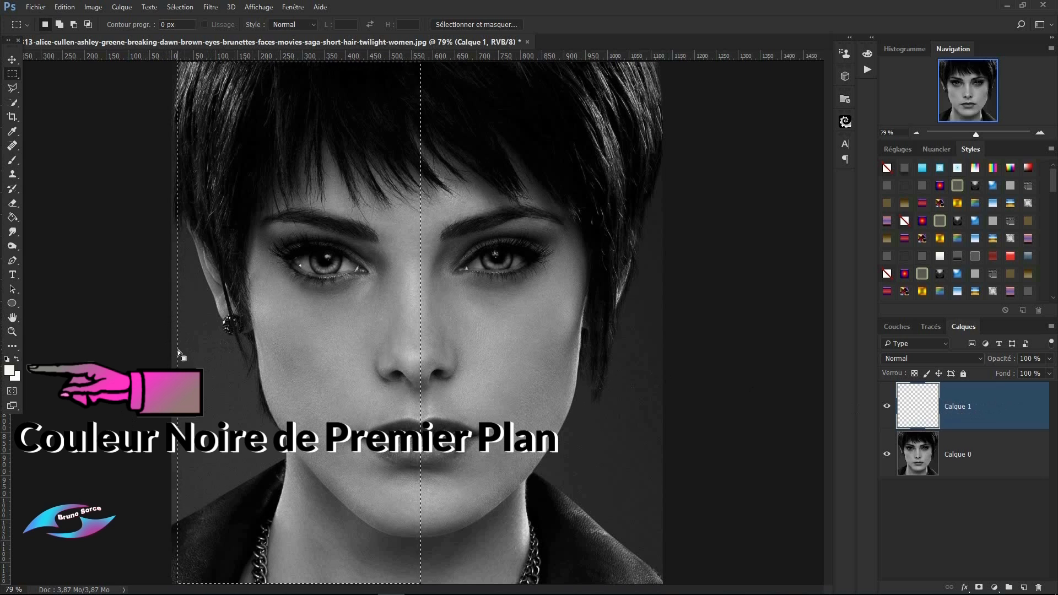
{"action": "left_click", "coordinate": [6, 359]}
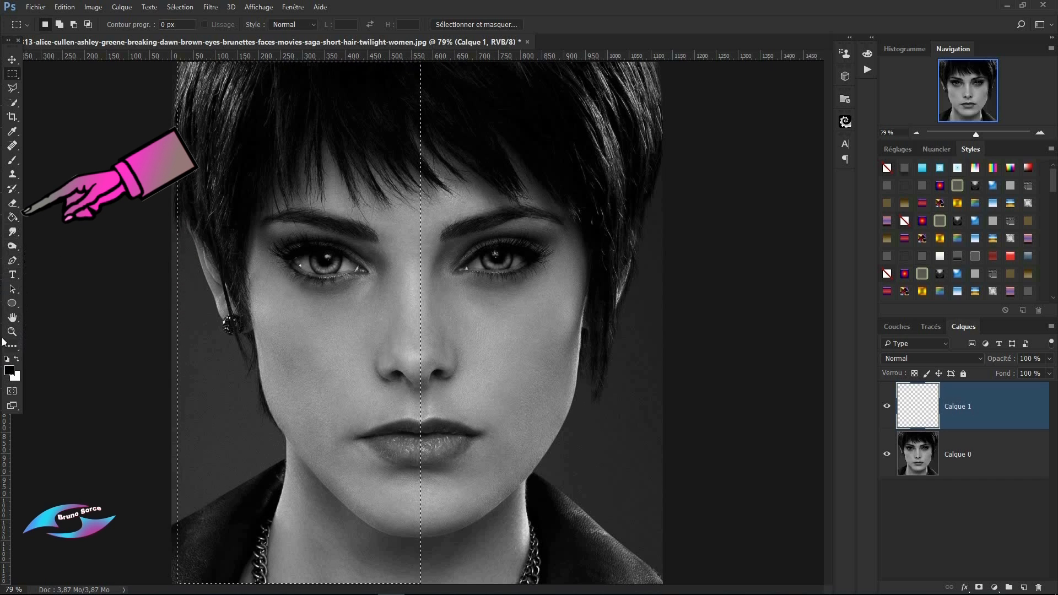
{"action": "left_click", "coordinate": [12, 217]}
{"action": "right_click", "coordinate": [11, 218]}
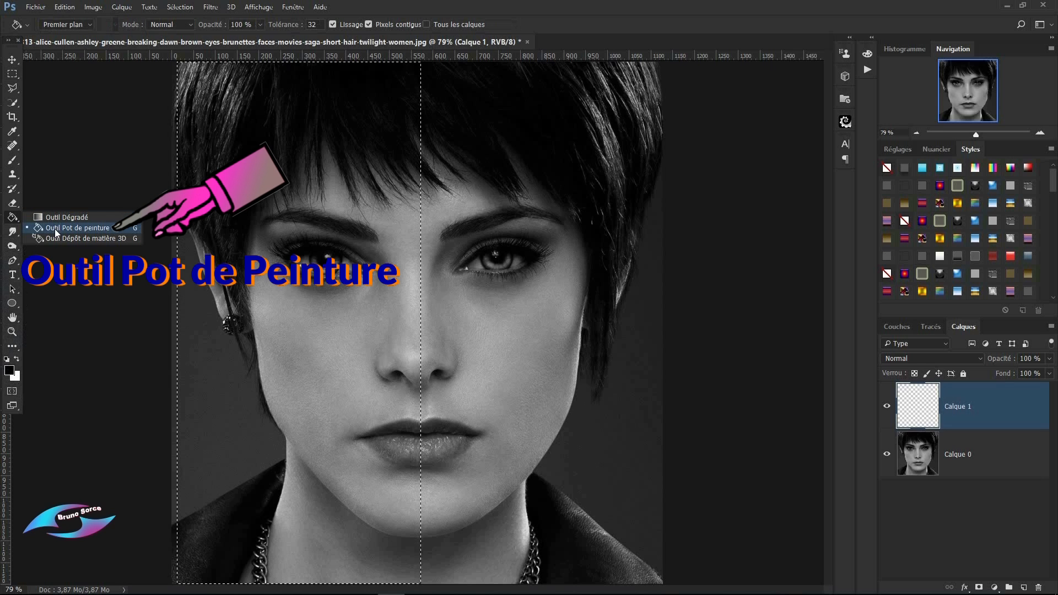
{"action": "left_click", "coordinate": [55, 228]}
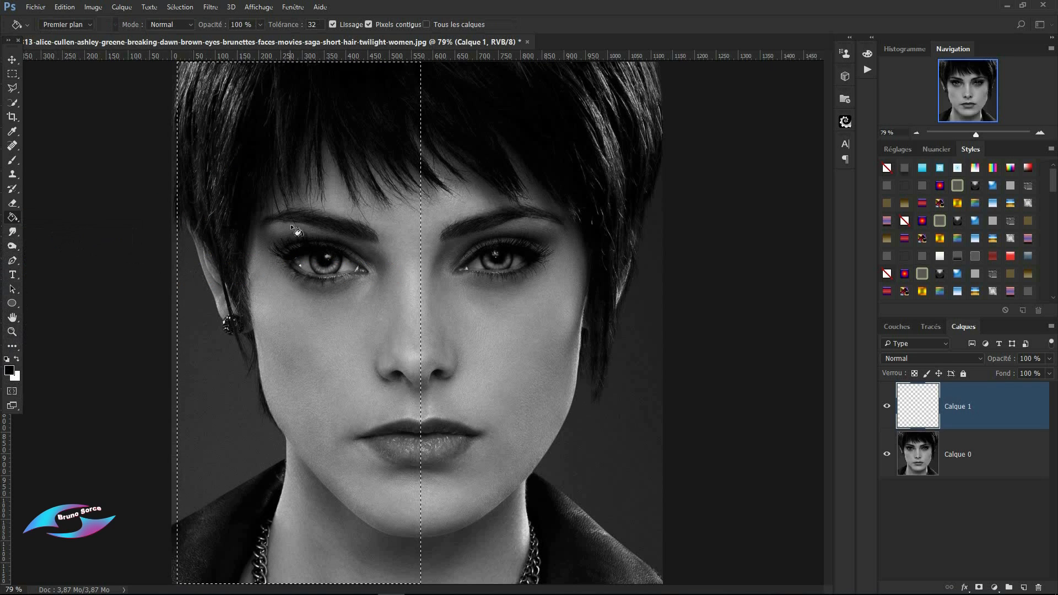
{"action": "left_click", "coordinate": [287, 293]}
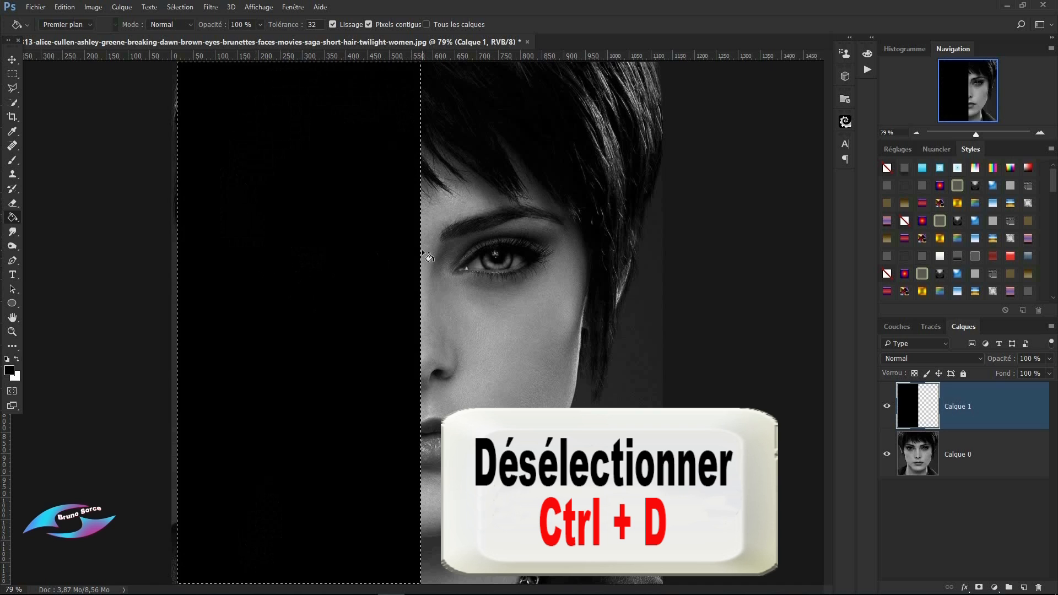
{"action": "key", "text": "ctrl+d"}
Paint black with the Brush over the uncovered strip along the photo's left edge.
{"action": "left_click", "coordinate": [12, 160]}
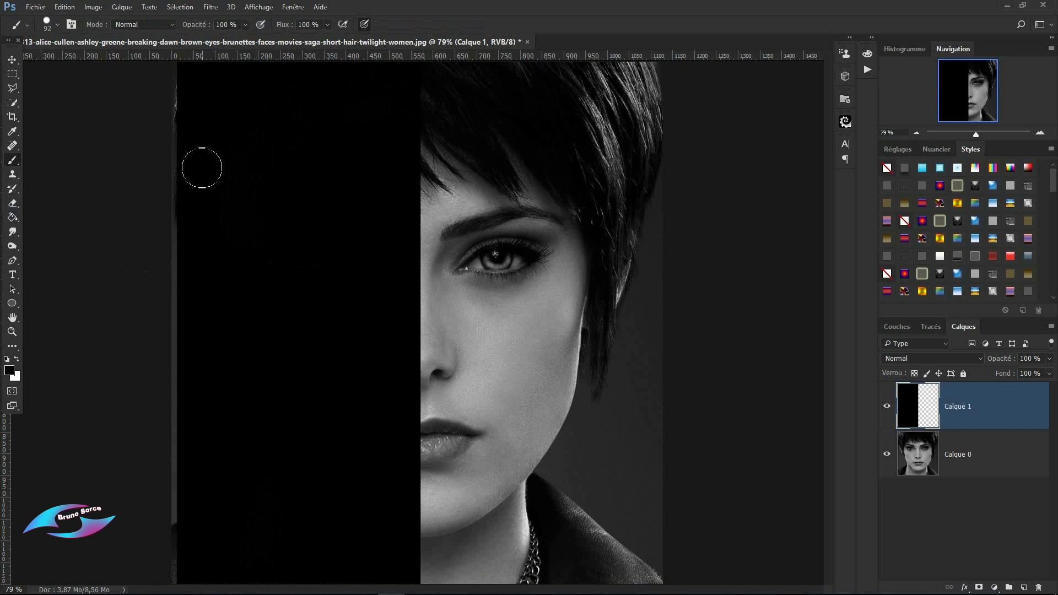
{"action": "left_click_drag", "start_coordinate": [176, 73], "coordinate": [165, 574]}
{"action": "key", "text": "g"}
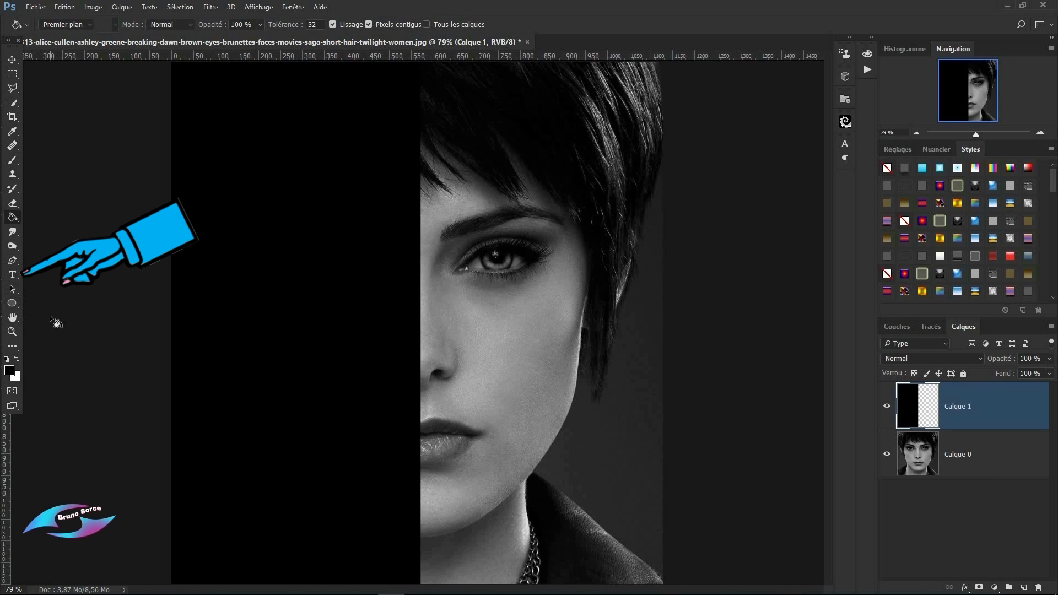
Set up the Horizontal Type tool with white text colour and right alignment.
{"action": "left_click", "coordinate": [12, 275]}
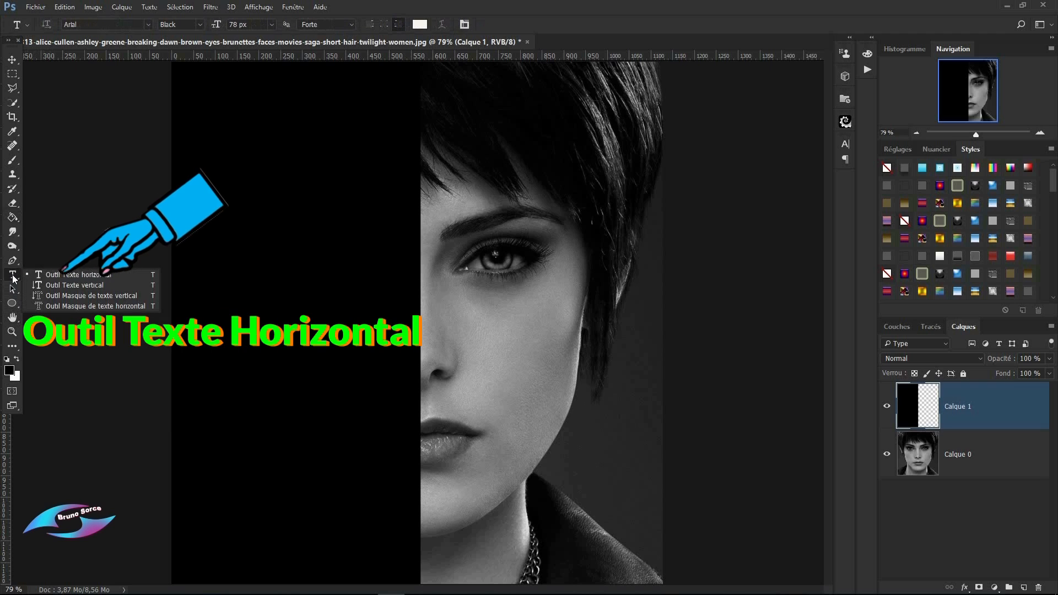
{"action": "left_click", "coordinate": [74, 276]}
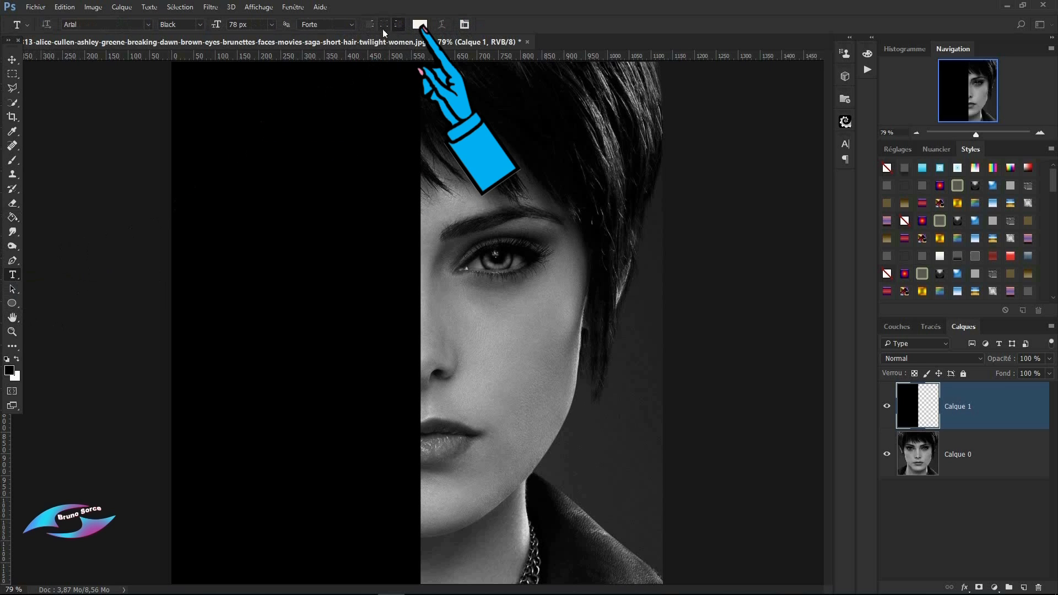
{"action": "left_click", "coordinate": [420, 24]}
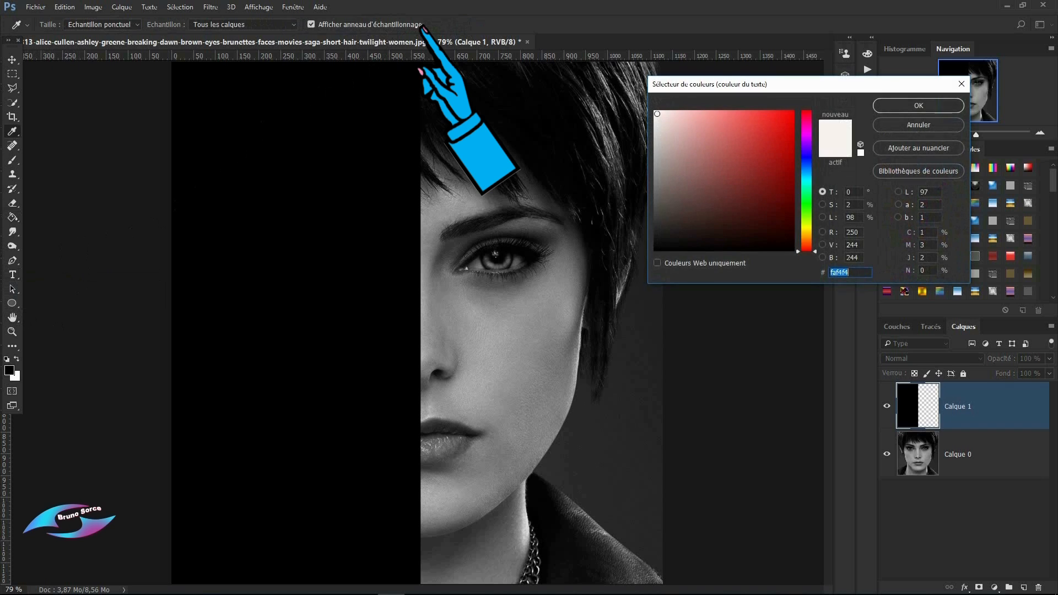
{"action": "left_click", "coordinate": [656, 113]}
{"action": "left_click", "coordinate": [918, 106]}
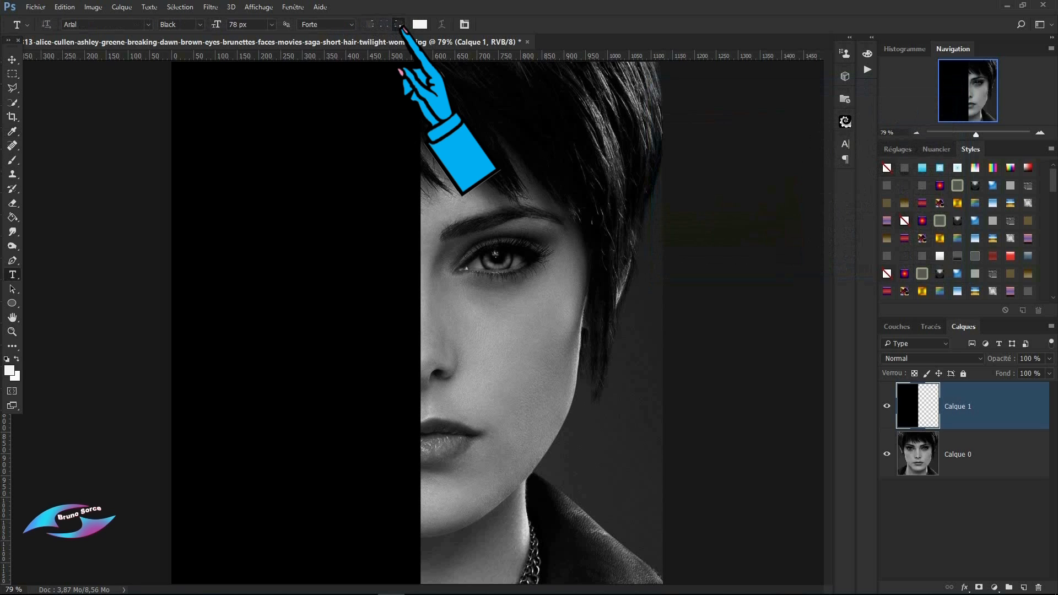
{"action": "left_click", "coordinate": [397, 24]}
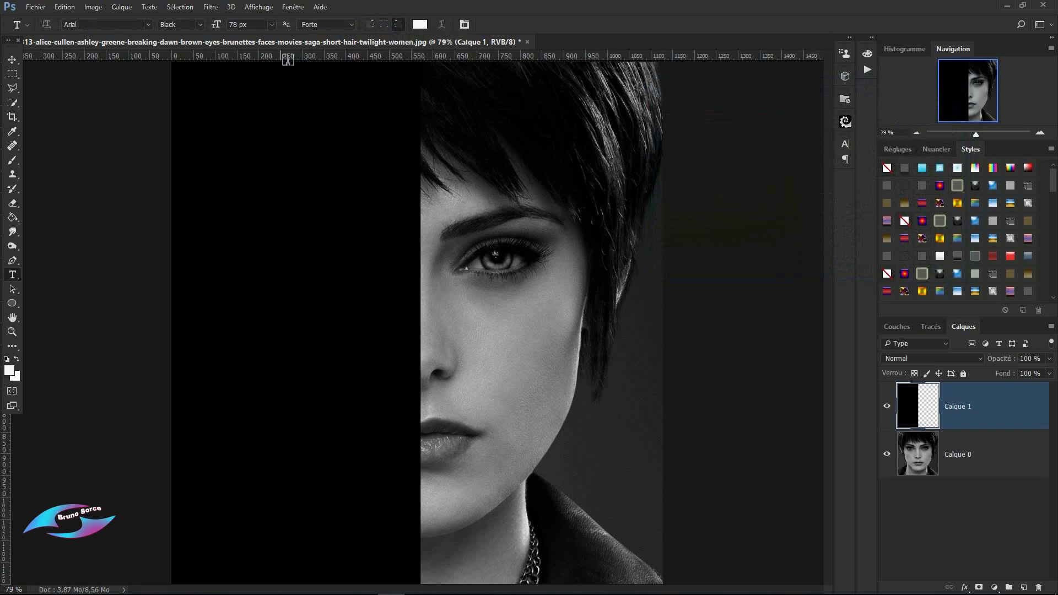
Add stacked text ending at the black area's right edge: "TUTORIEL EFFET DE TEXTE SUR VISAGE AVEC PHOTOSHOP 2017", followed by the author's name.
{"action": "left_click", "coordinate": [420, 175]}
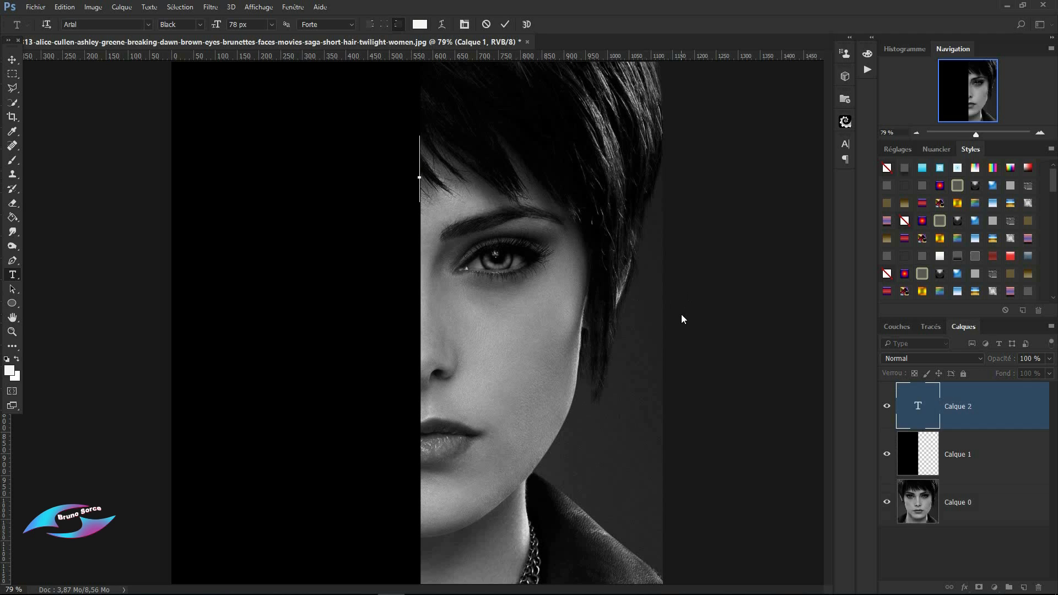
{"action": "type", "text": "TUTOR"}
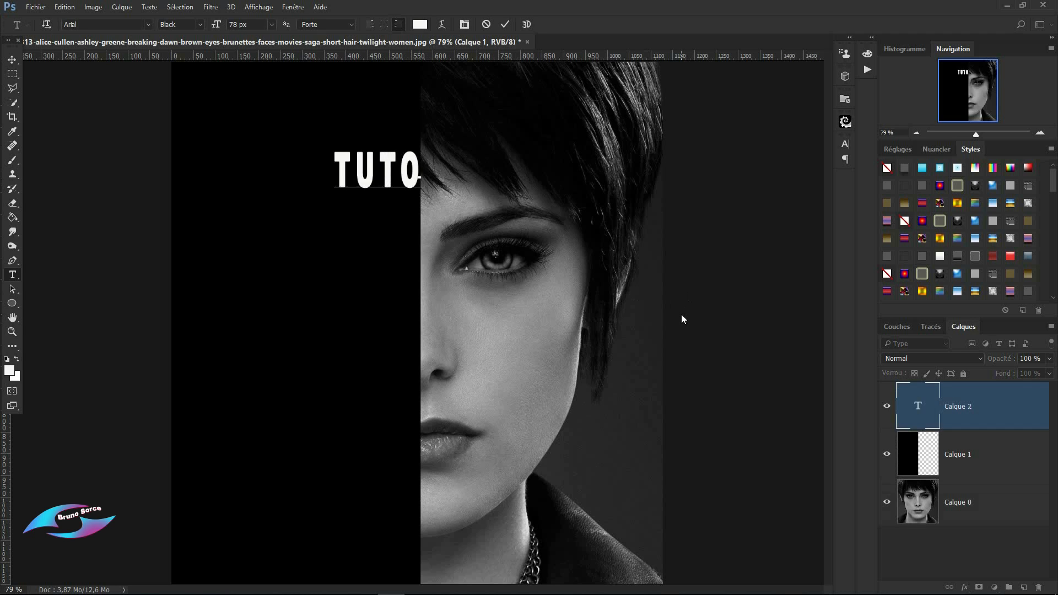
{"action": "type", "text": "IEL"}
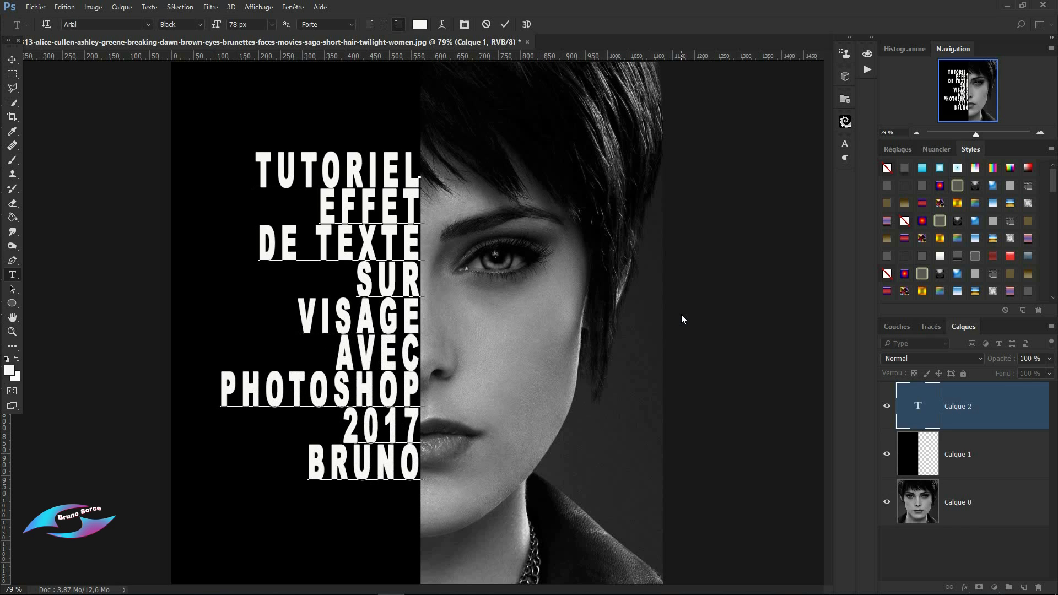
{"action": "type", "text": "SORCE"}
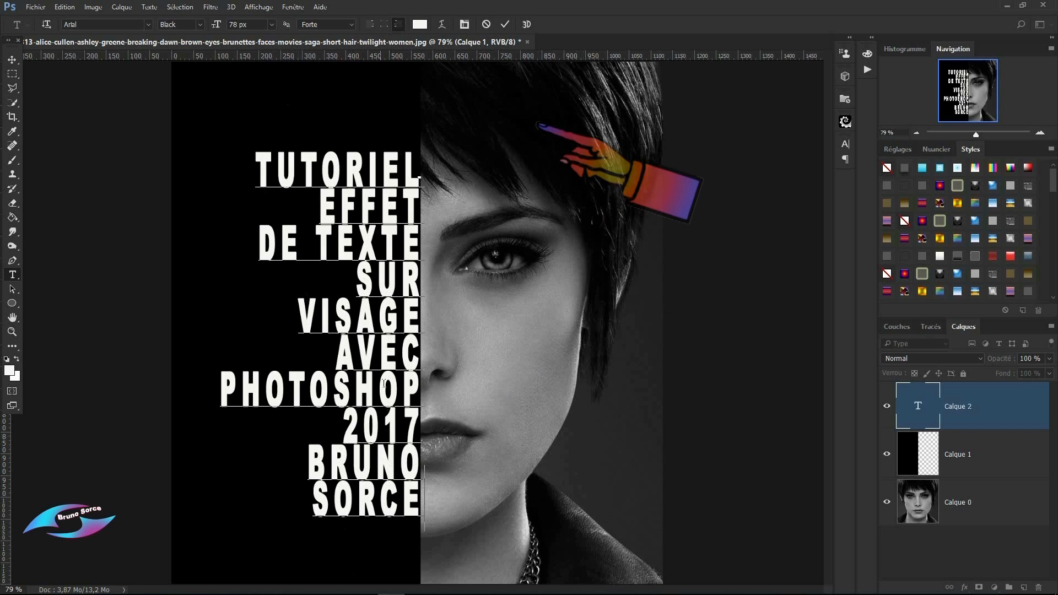
{"action": "left_click", "coordinate": [507, 26]}
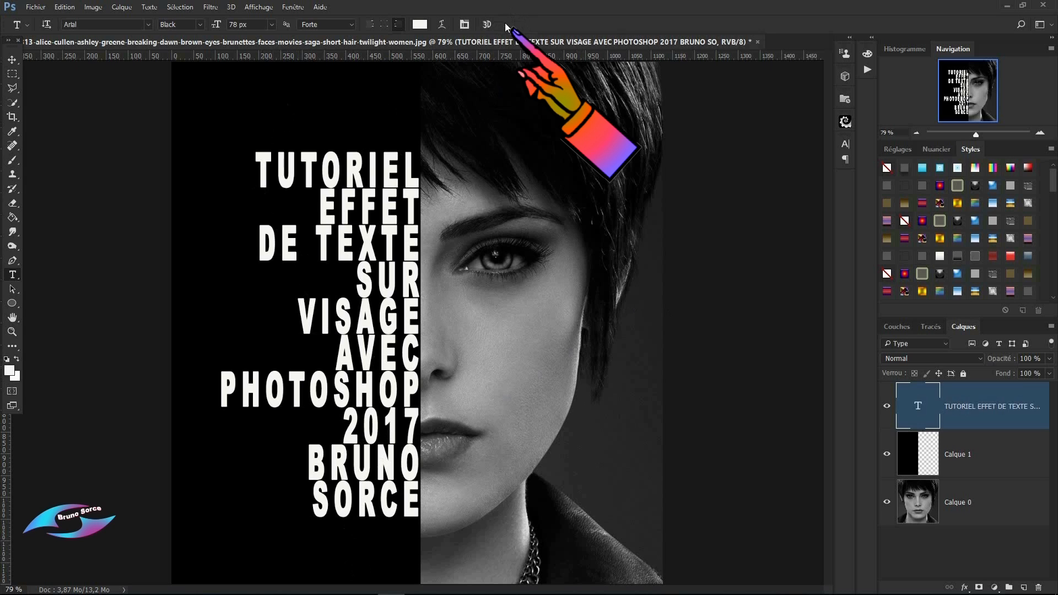
Nudge the text block slightly right so its letters meet the edge of the black half.
{"action": "key", "text": "v"}
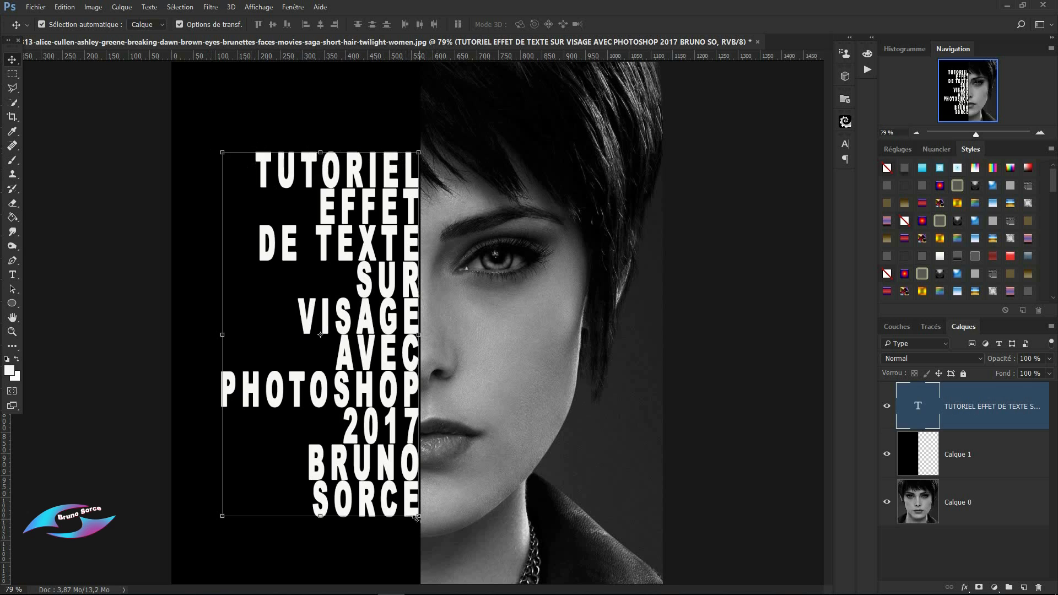
{"action": "key", "text": "Right"}
{"action": "key", "text": "Right"}
{"action": "key", "text": "Right"}
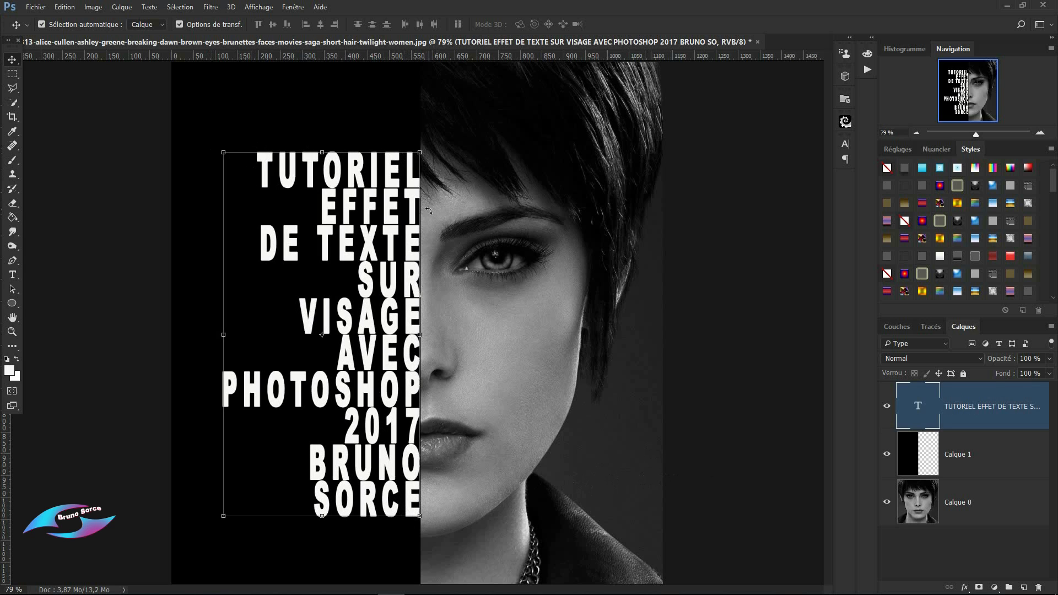
Stretch the text block downward and to the left, to about 117% width and 105% height.
{"action": "key", "text": "ctrl+t"}
{"action": "left_click_drag", "start_coordinate": [325, 520], "coordinate": [321, 551]}
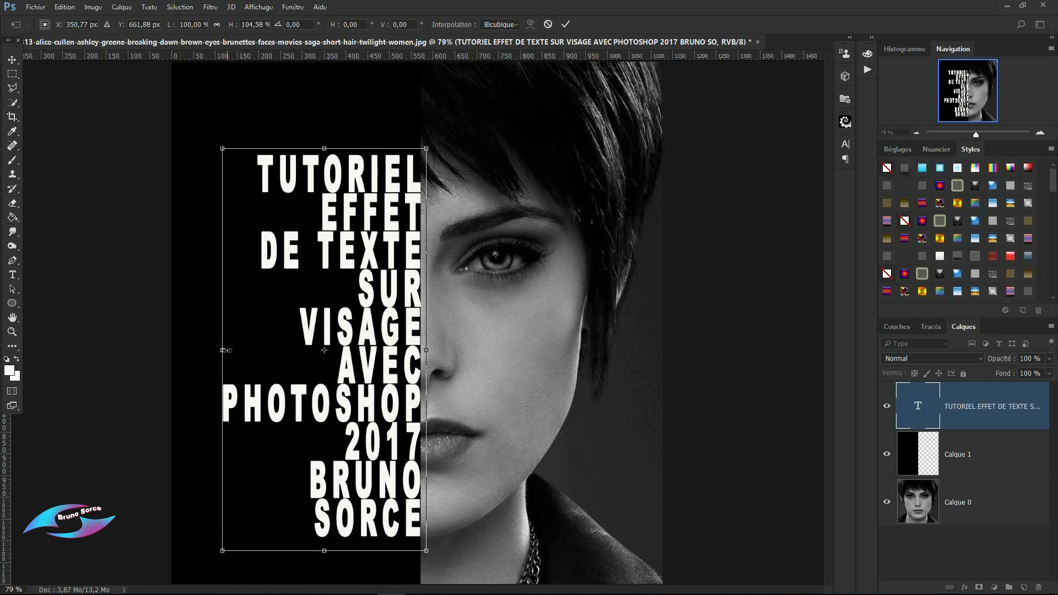
{"action": "left_click_drag", "start_coordinate": [223, 350], "coordinate": [189, 350]}
{"action": "left_click_drag", "start_coordinate": [190, 350], "coordinate": [190, 350]}
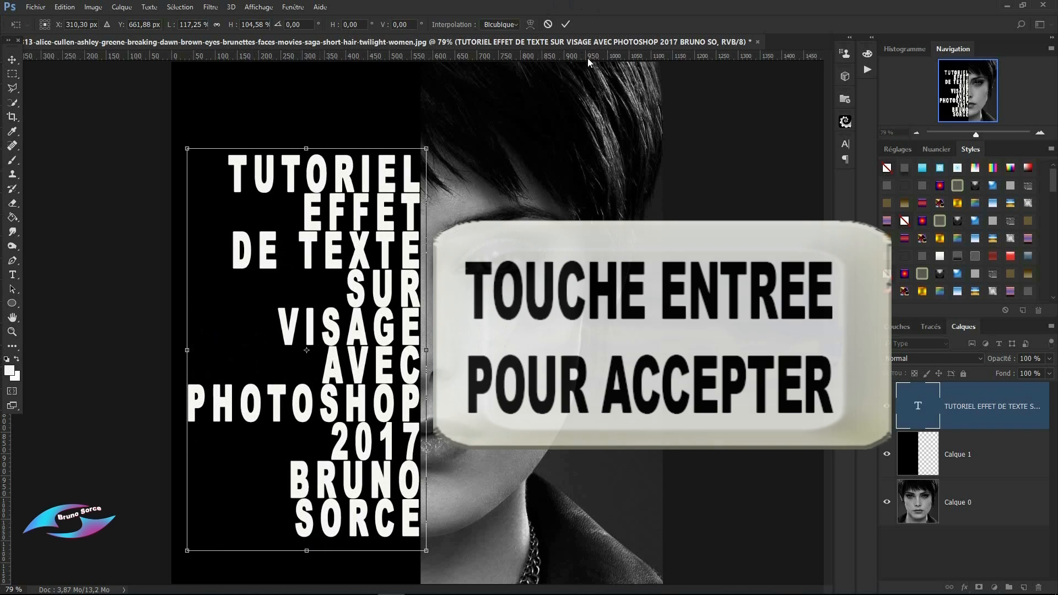
{"action": "key", "text": "Return"}
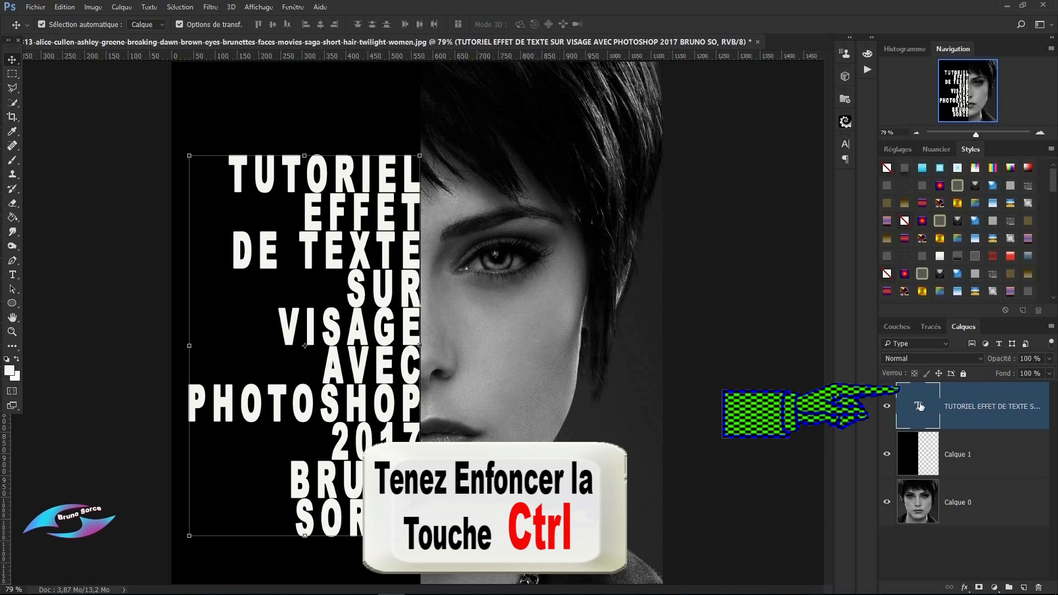
Load the text layer's letter shapes as a selection and delete them from the black layer Calque 1.
{"action": "key", "text": "ctrl"}
{"action": "left_click", "coordinate": [919, 408], "text": "ctrl"}
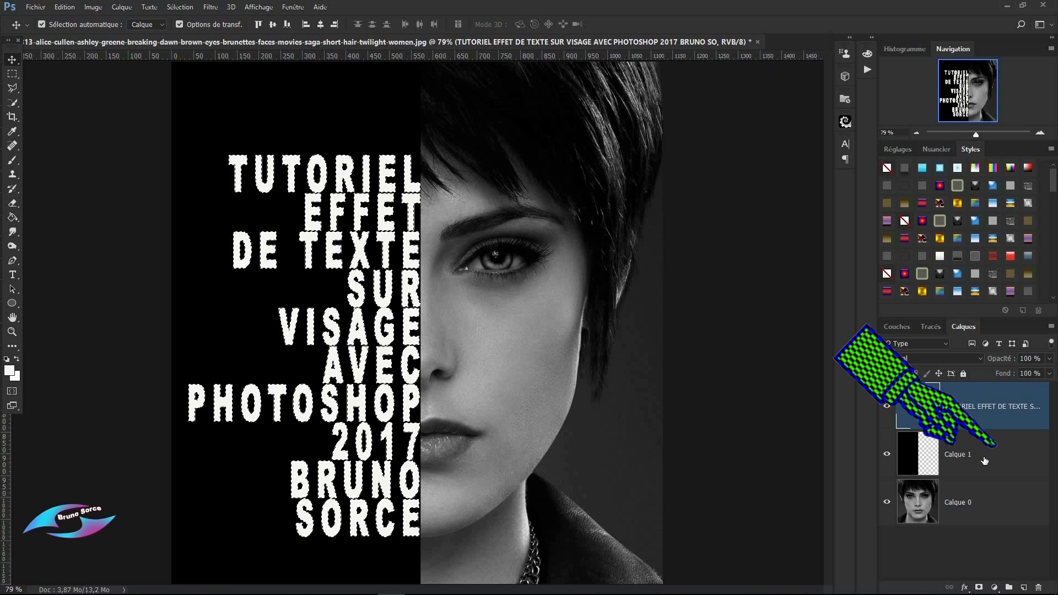
{"action": "left_click", "coordinate": [1010, 457]}
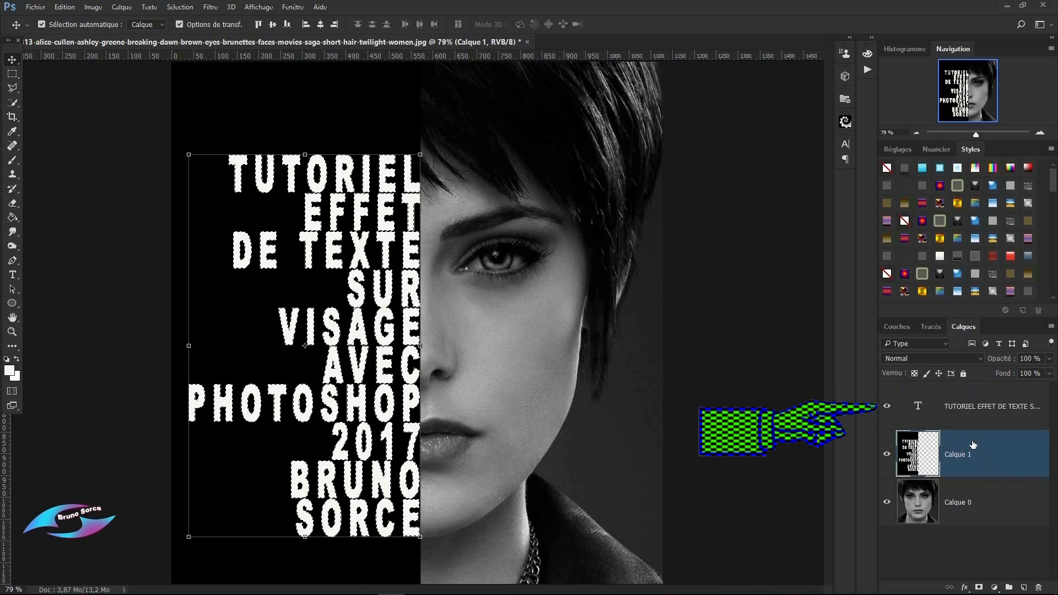
Hide the text layer and clear the letter-shaped selection.
{"action": "left_click", "coordinate": [886, 407]}
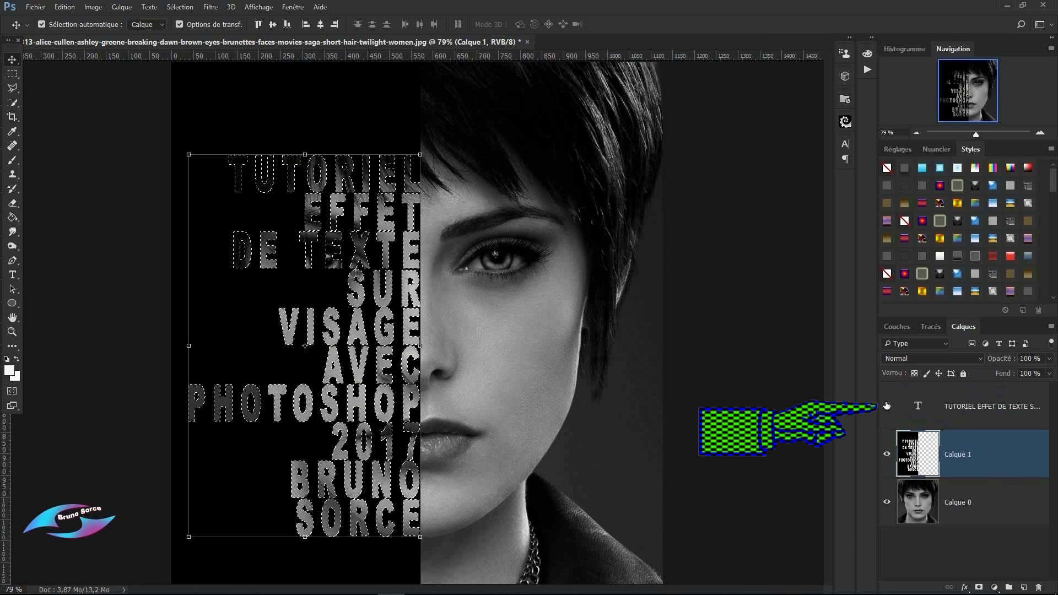
{"action": "key", "text": "ctrl+d"}
{"action": "left_click", "coordinate": [769, 369]}
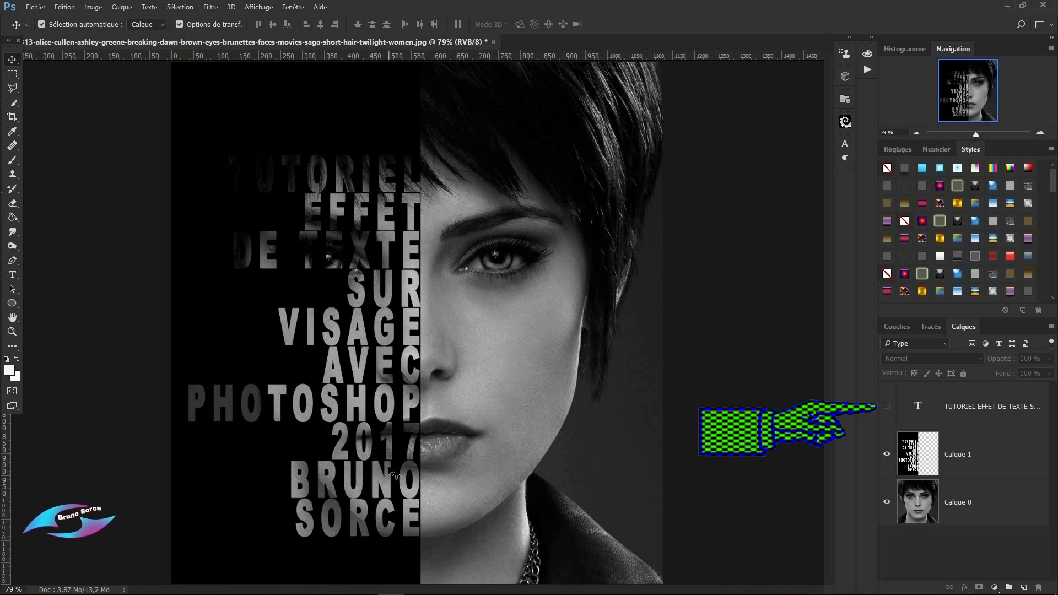
Try to free-transform Calque 1 and the text layer together.
{"action": "left_click", "coordinate": [992, 457]}
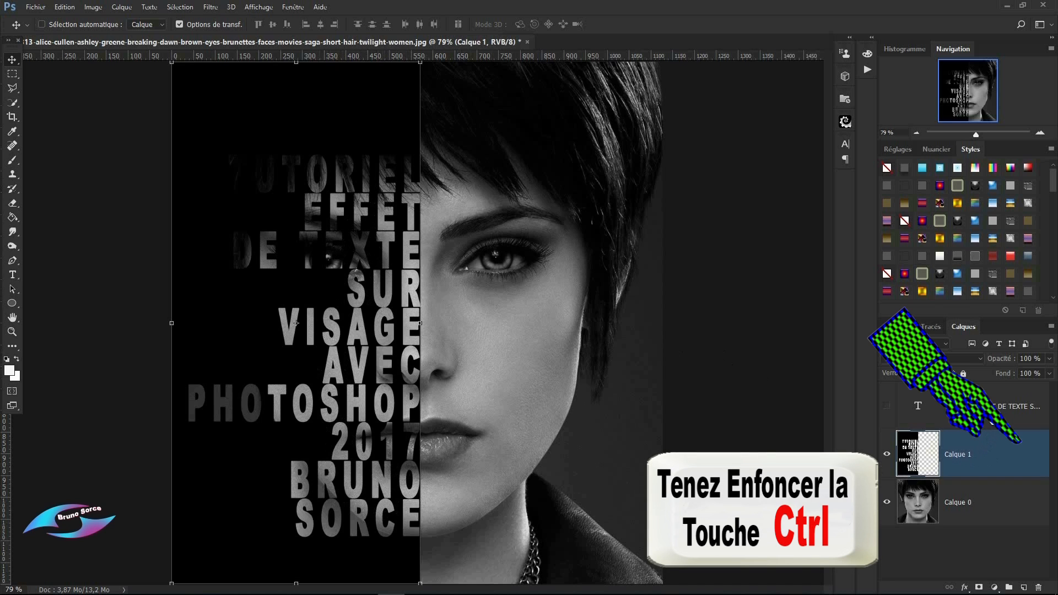
{"action": "left_click", "coordinate": [986, 418], "text": "ctrl"}
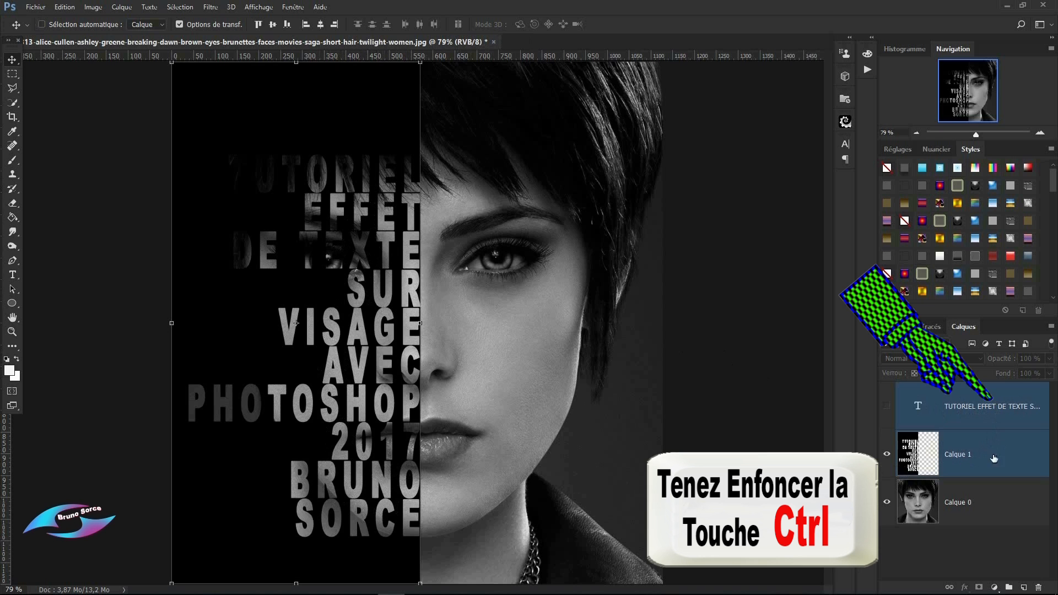
{"action": "key", "text": "ctrl"}
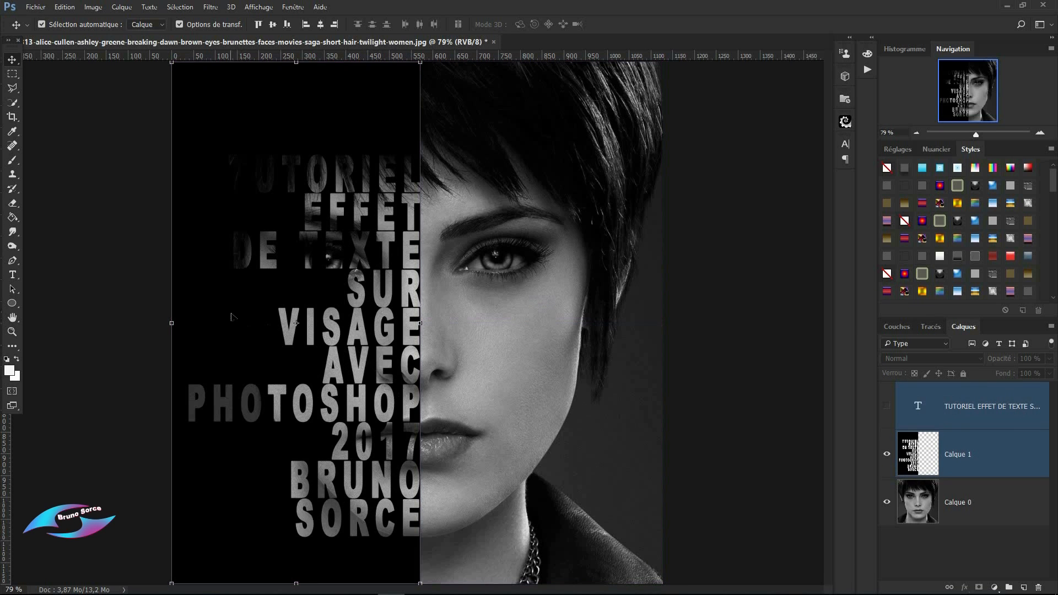
{"action": "left_click_drag", "start_coordinate": [224, 313], "coordinate": [172, 324]}
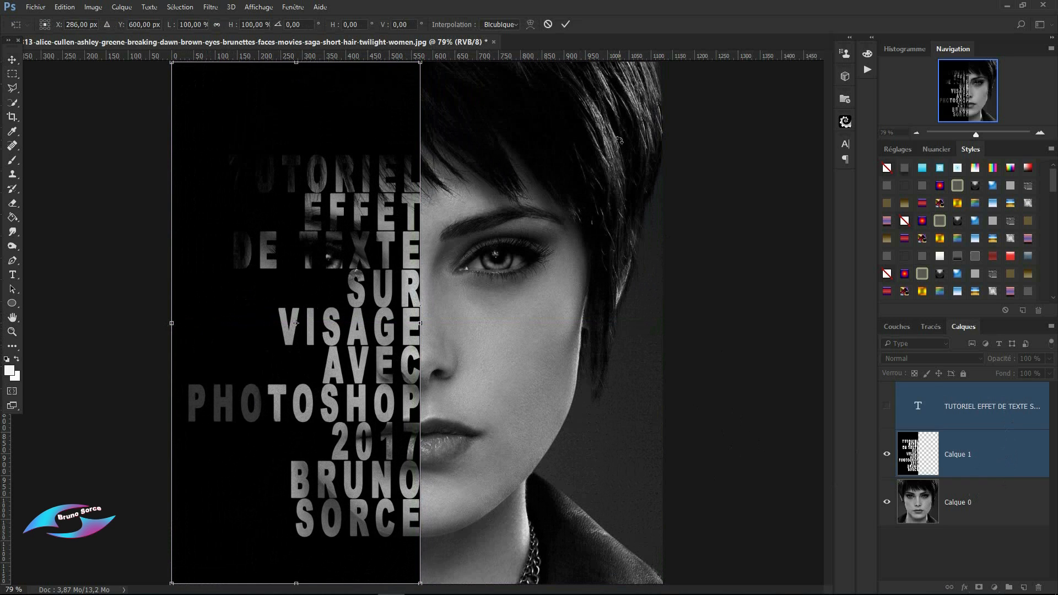
{"action": "key", "text": "Return"}
{"action": "left_click", "coordinate": [744, 391]}
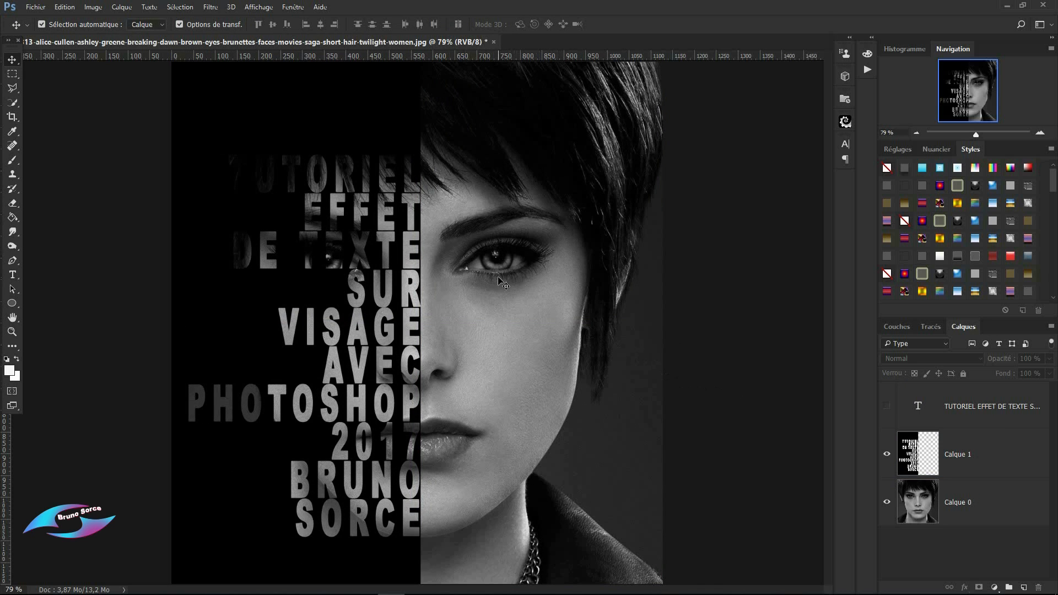
Select the uncovered half of the portrait on Calque 0 with a rectangular marquee and copy it to a new layer.
{"action": "left_click", "coordinate": [999, 505]}
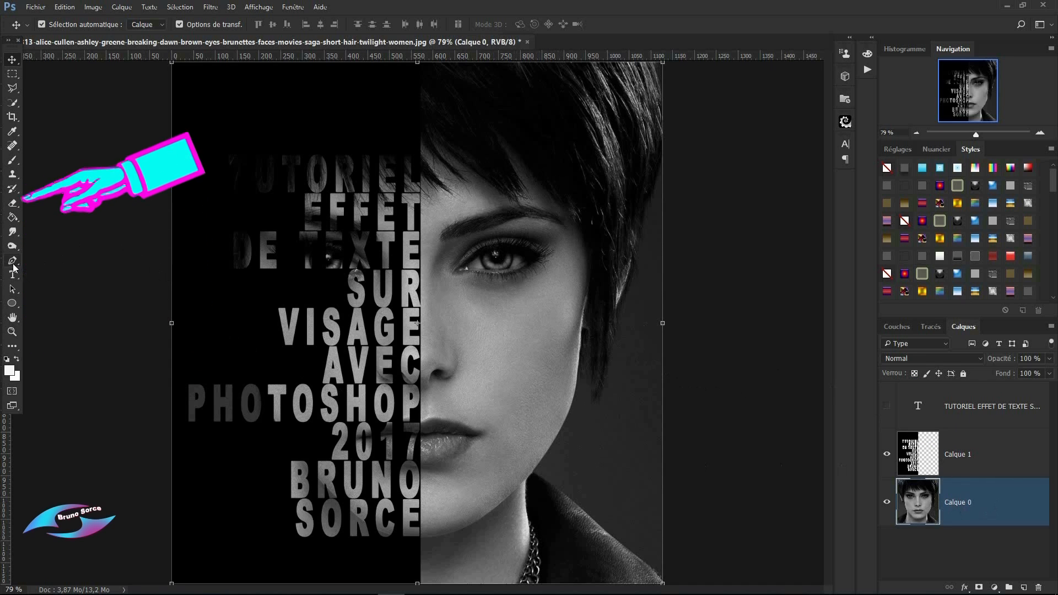
{"action": "left_click", "coordinate": [10, 75]}
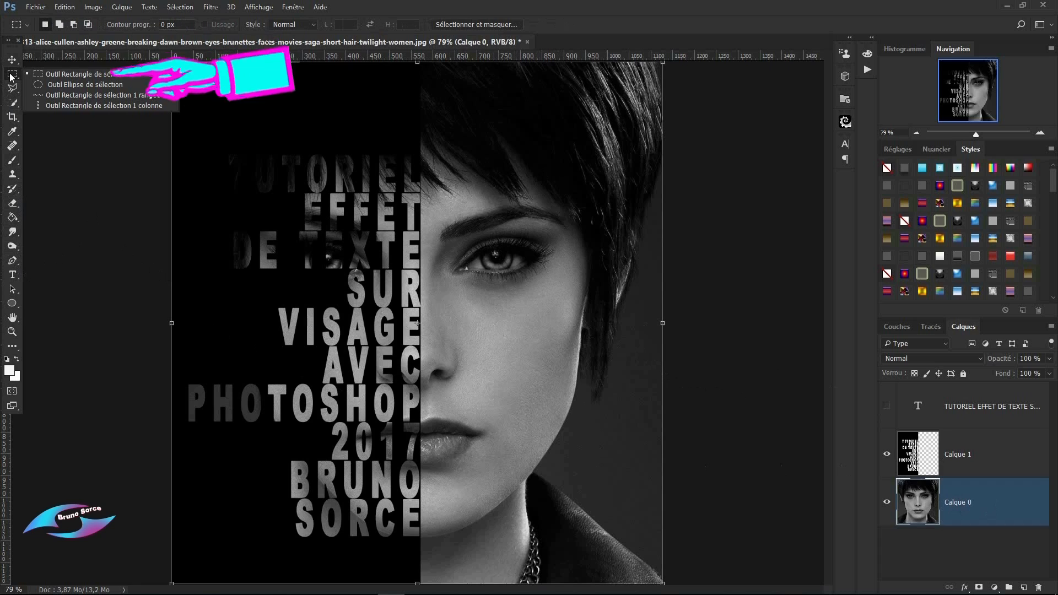
{"action": "left_click", "coordinate": [63, 75]}
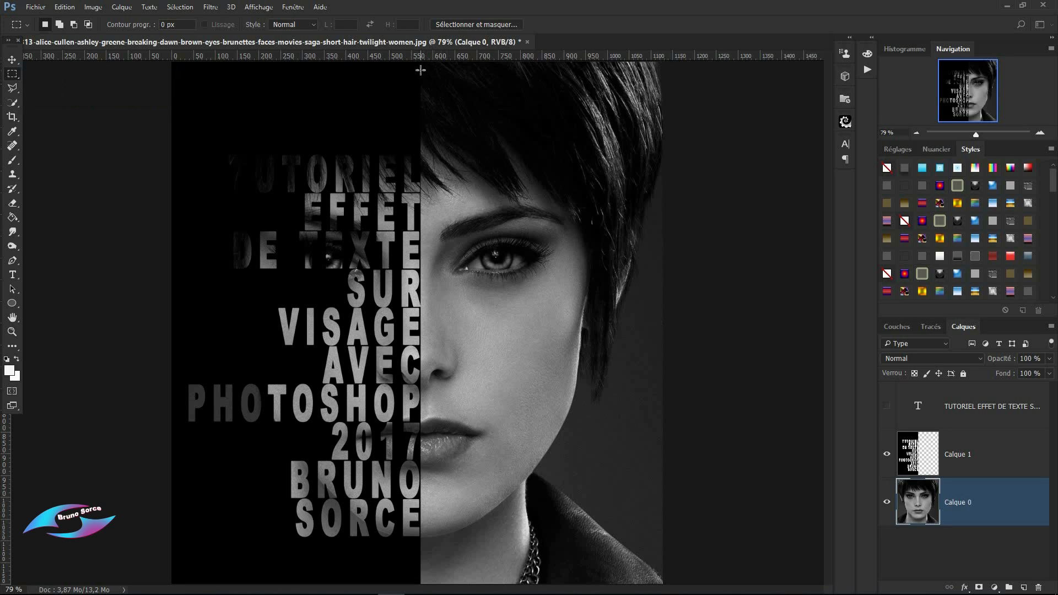
{"action": "left_click_drag", "start_coordinate": [420, 70], "coordinate": [665, 587]}
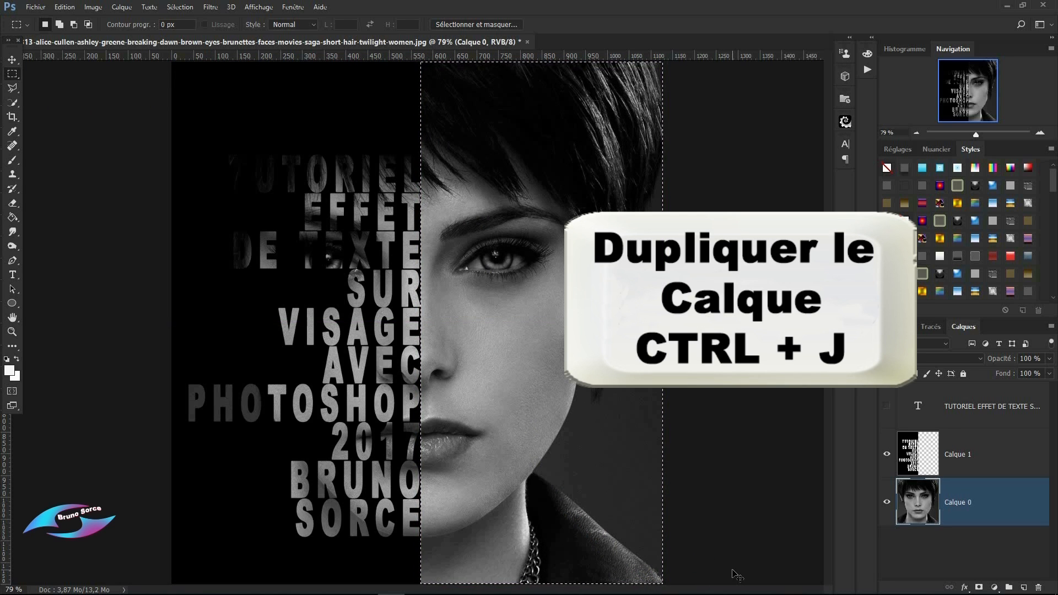
{"action": "key", "text": "ctrl+j"}
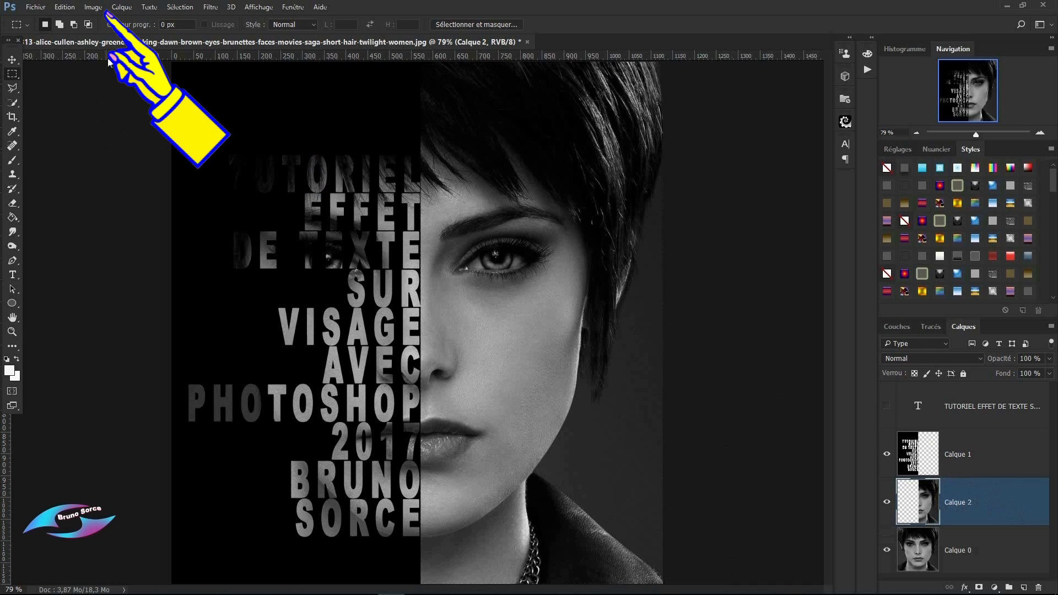
Darken the copied half-face layer with a Curves adjustment, moving the RVB curve's midpoint to input 178 and output 108.
{"action": "left_click", "coordinate": [94, 9]}
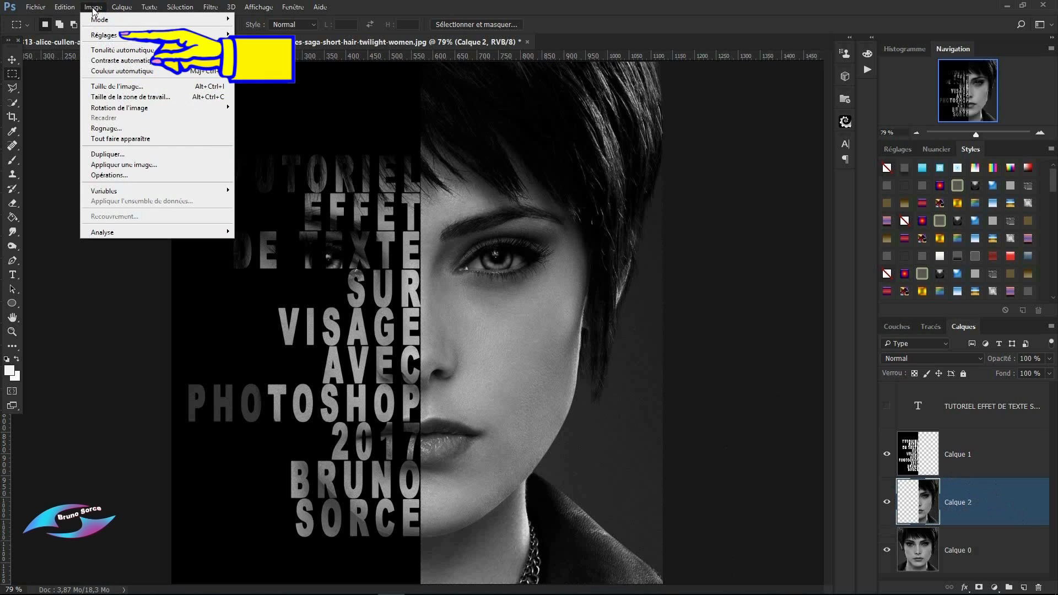
{"action": "mouse_move", "coordinate": [97, 37]}
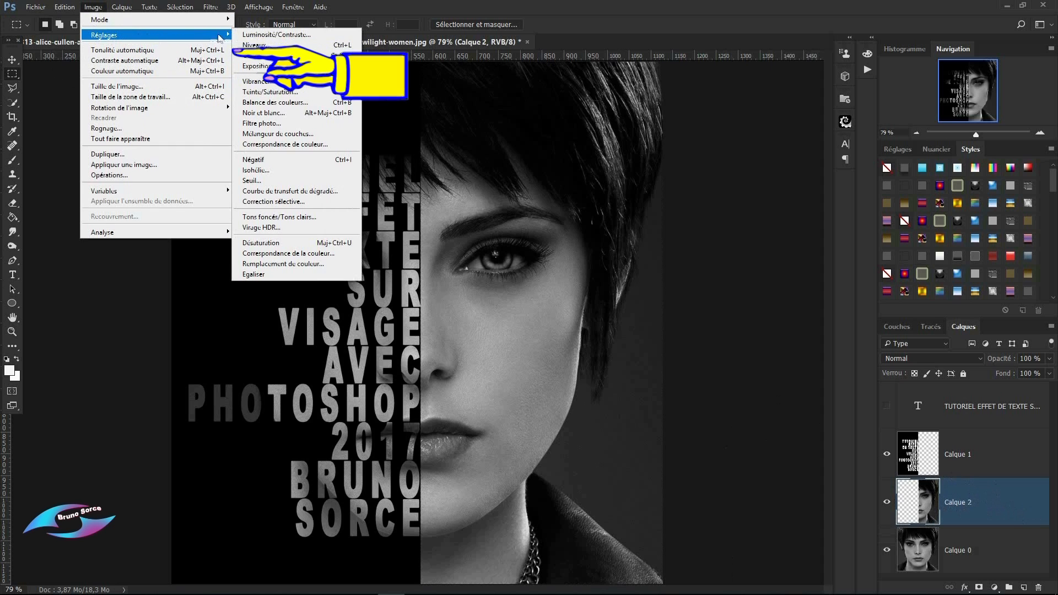
{"action": "left_click", "coordinate": [254, 58]}
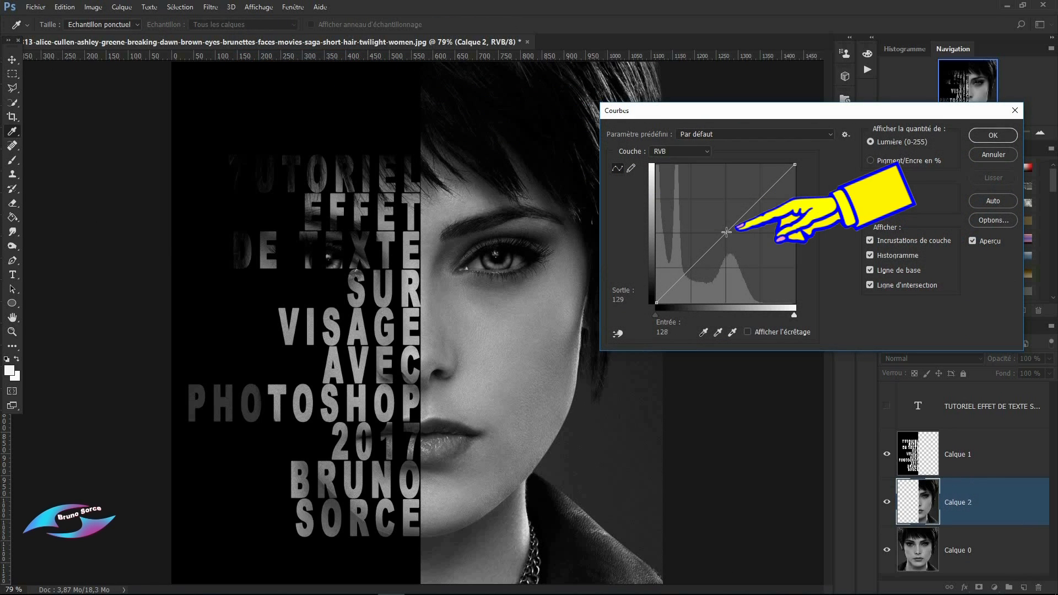
{"action": "left_click", "coordinate": [726, 231]}
{"action": "left_click_drag", "start_coordinate": [727, 232], "coordinate": [753, 245]}
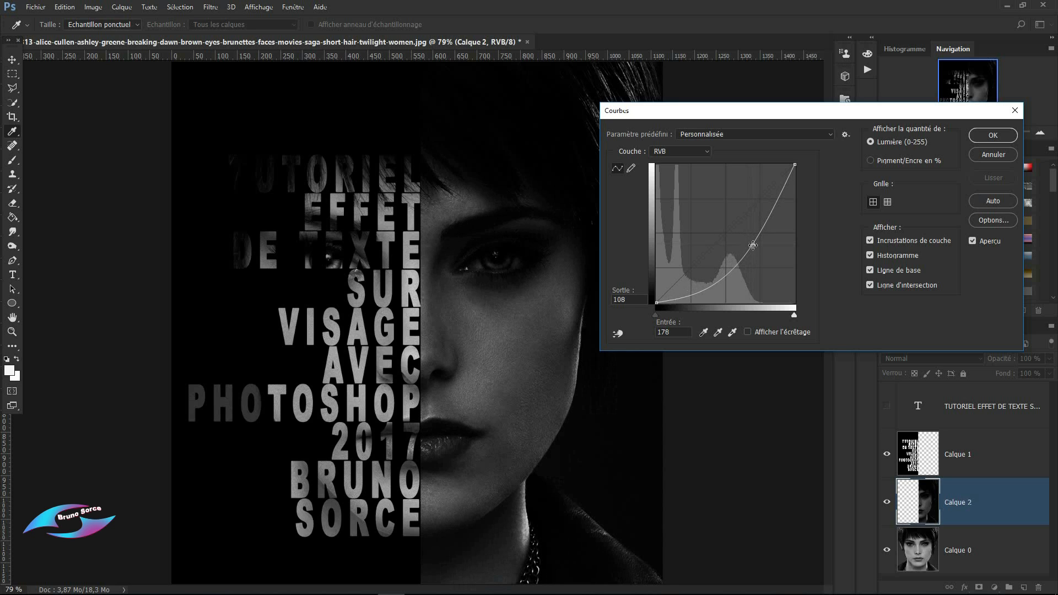
{"action": "left_click", "coordinate": [993, 135]}
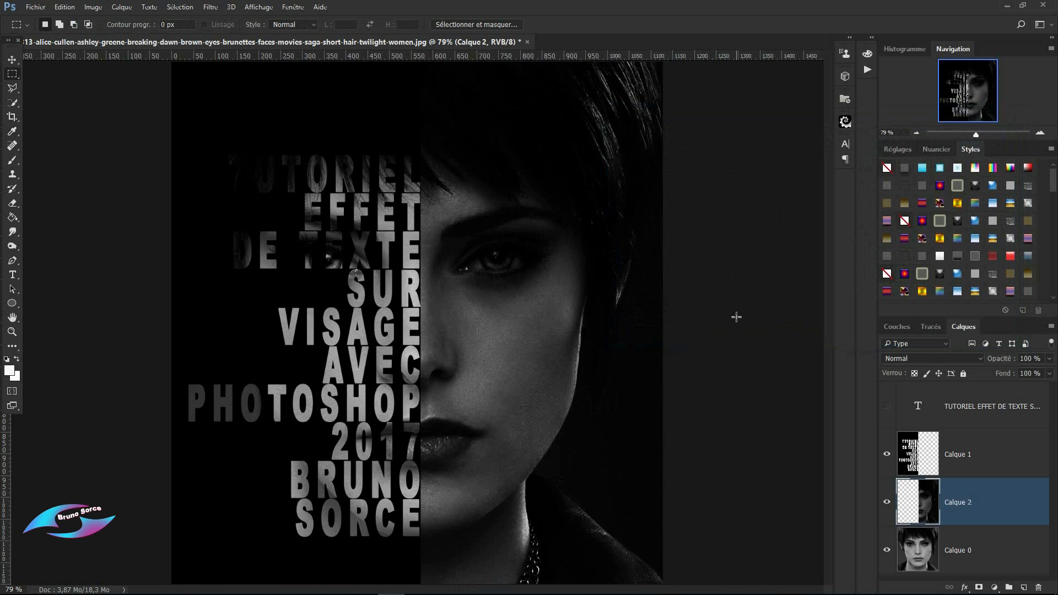